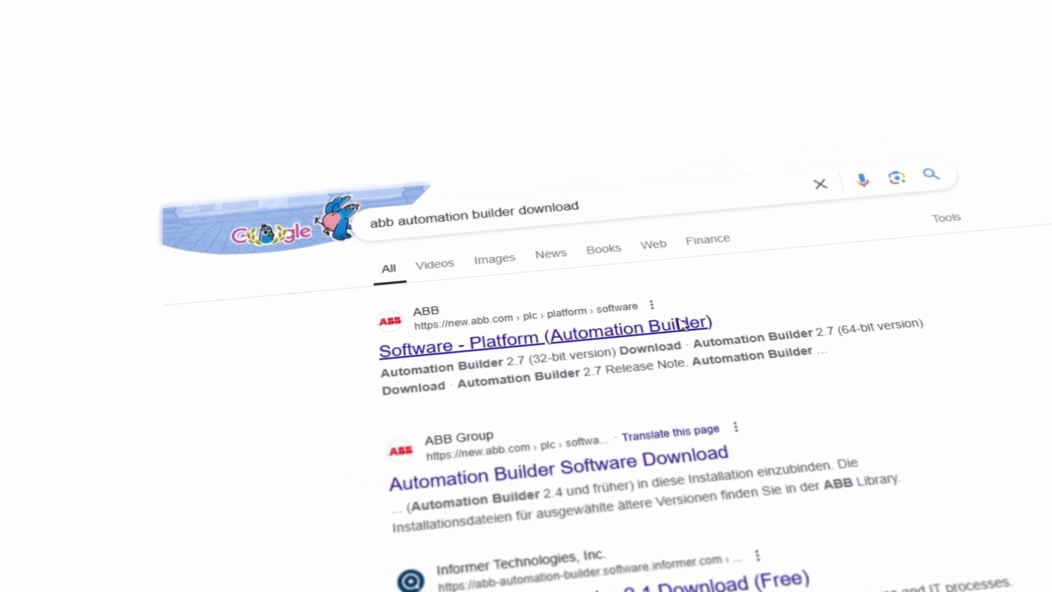
# From the ABB Software Platform page, download the version 2.7.0 64-bit Automation Builder installer.
pyautogui.click(655, 314)
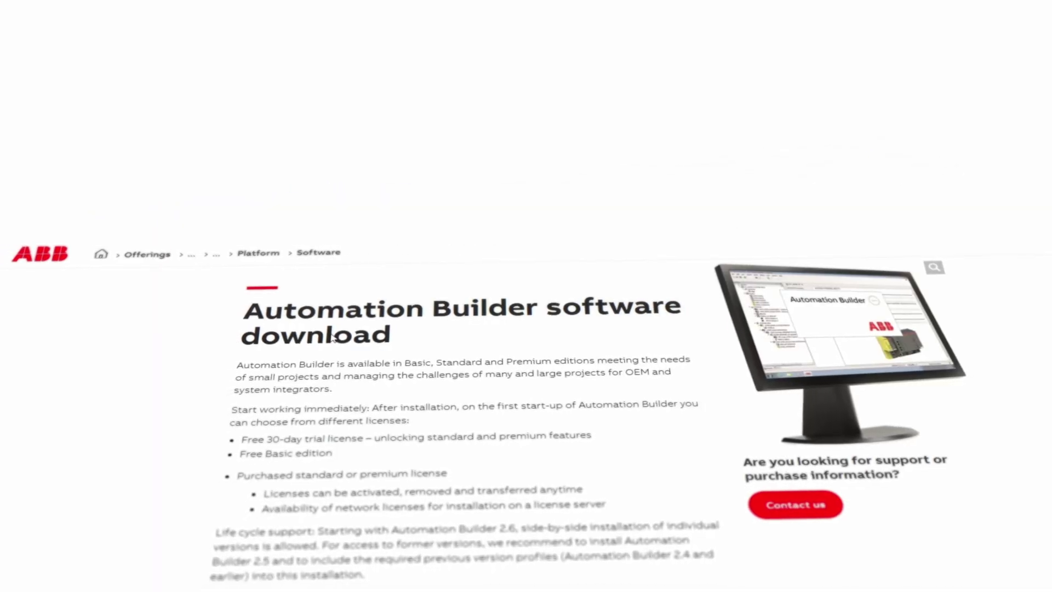
pyautogui.scroll(-3, 333, 337)
pyautogui.scroll(-2, 337, 335)
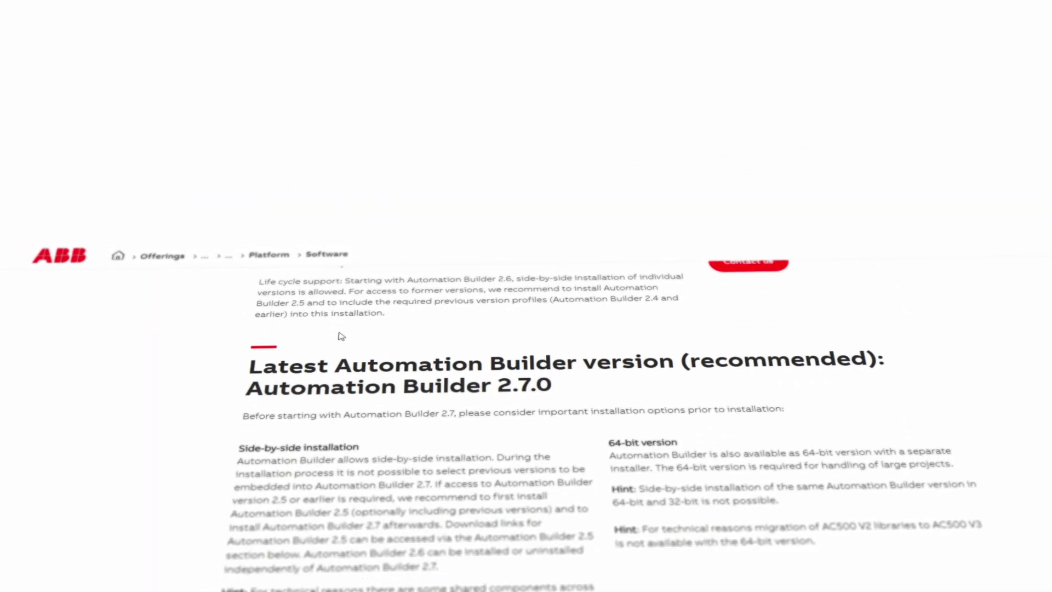
pyautogui.scroll(-2, 341, 333)
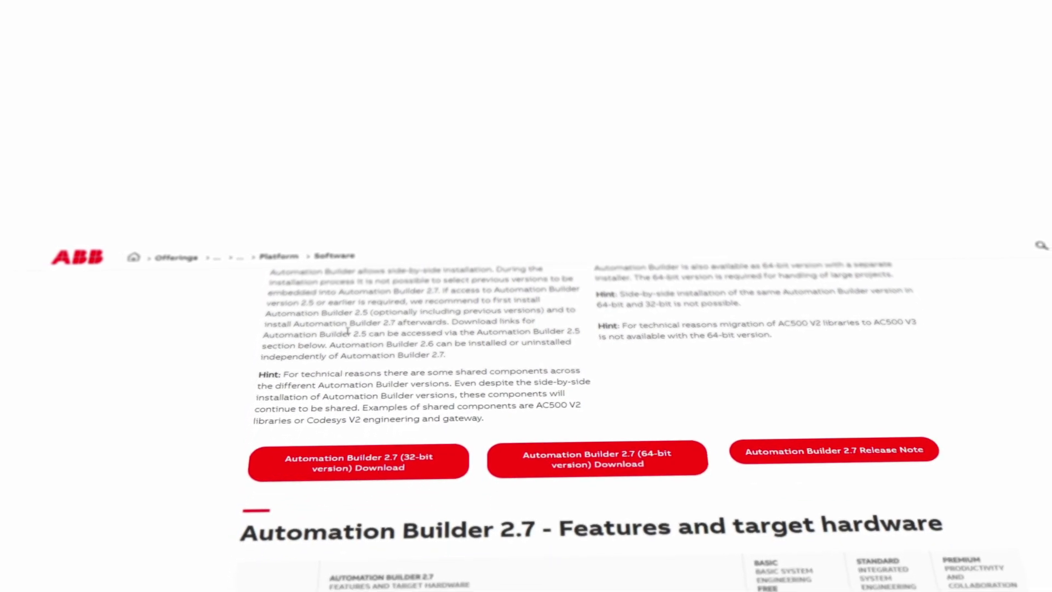
pyautogui.click(609, 451)
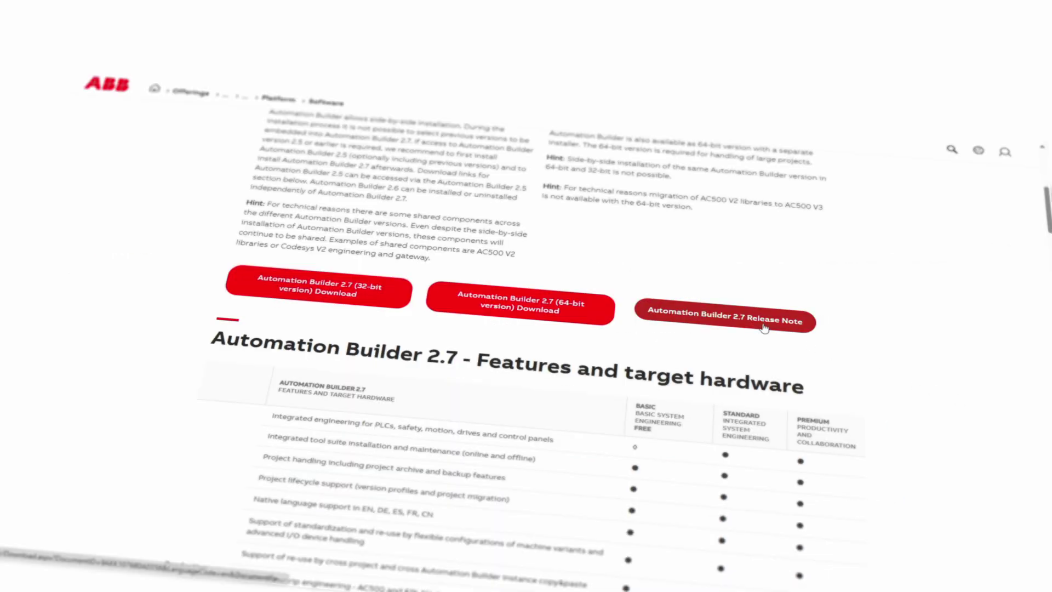
# Open the Automation Builder 2.7 Release Note PDF.
pyautogui.click(766, 328)
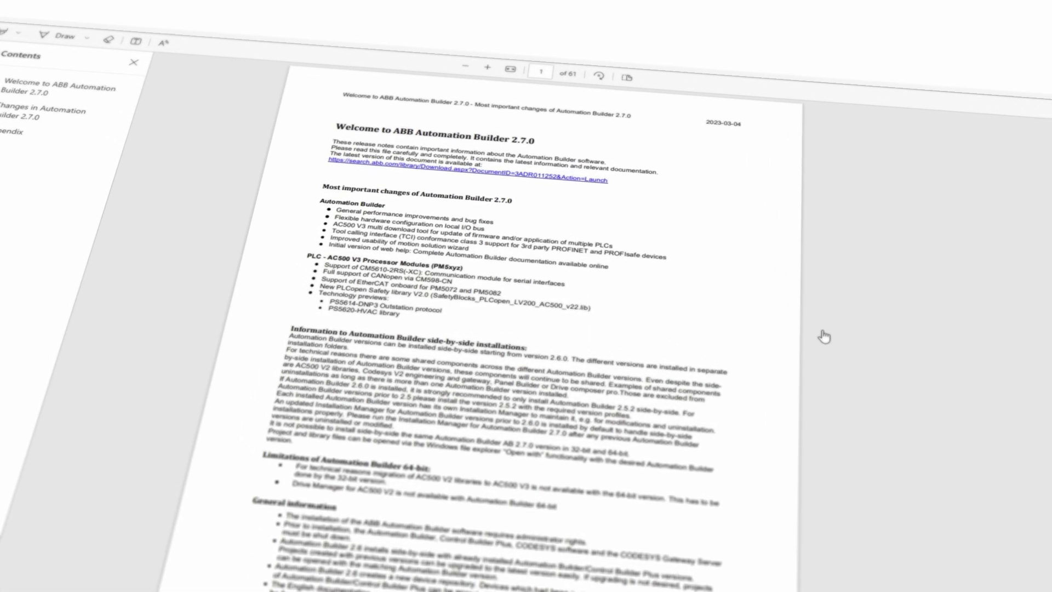
pyautogui.scroll(-5, 958, 354)
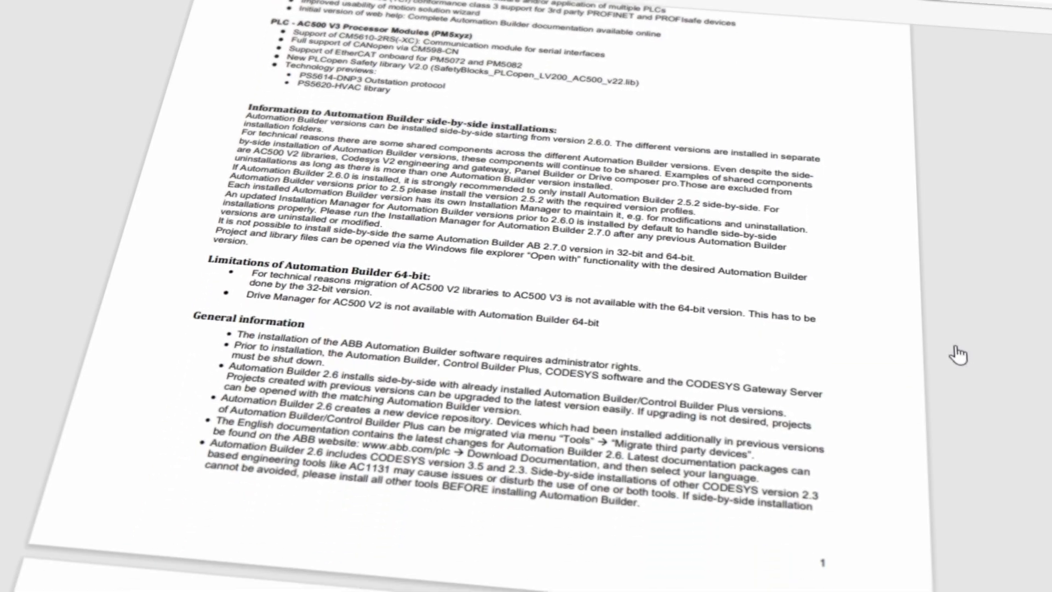
pyautogui.scroll(-4, 958, 354)
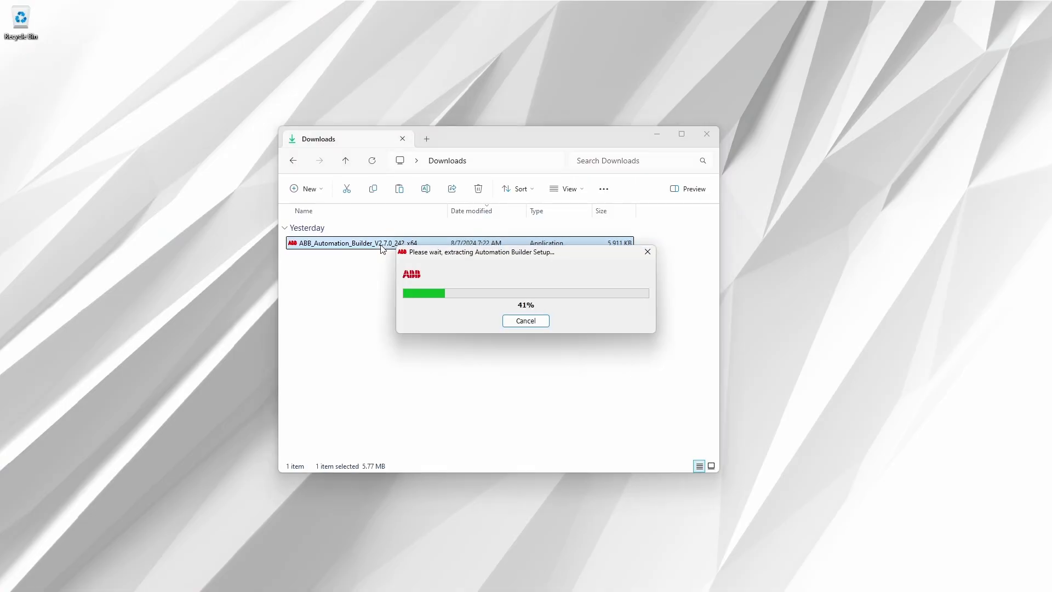
# Confirm the setup language and expand Installer Options and Additional tools.
pyautogui.click(543, 326)
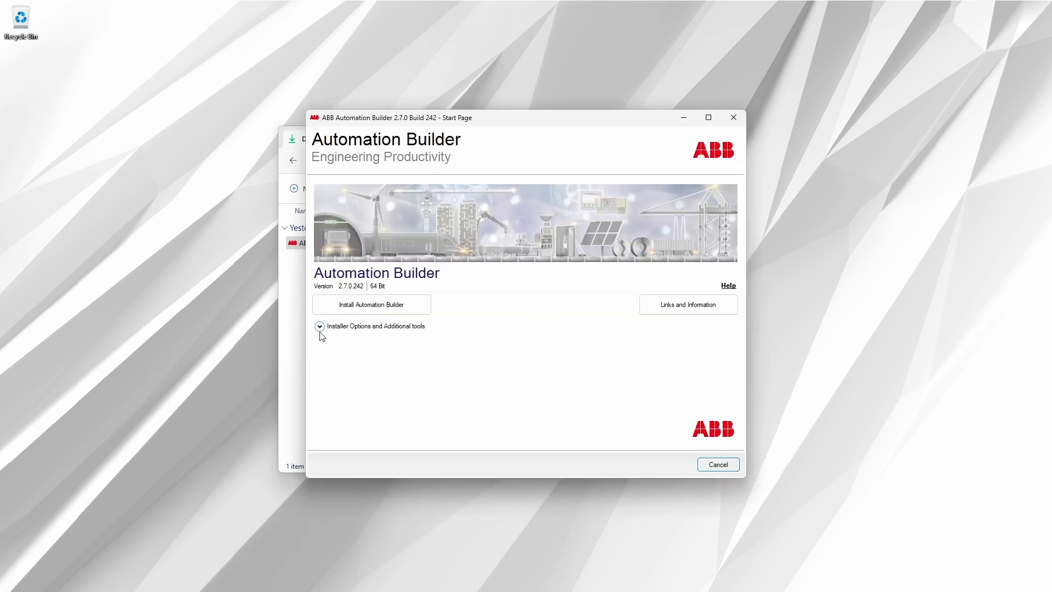
pyautogui.click(321, 328)
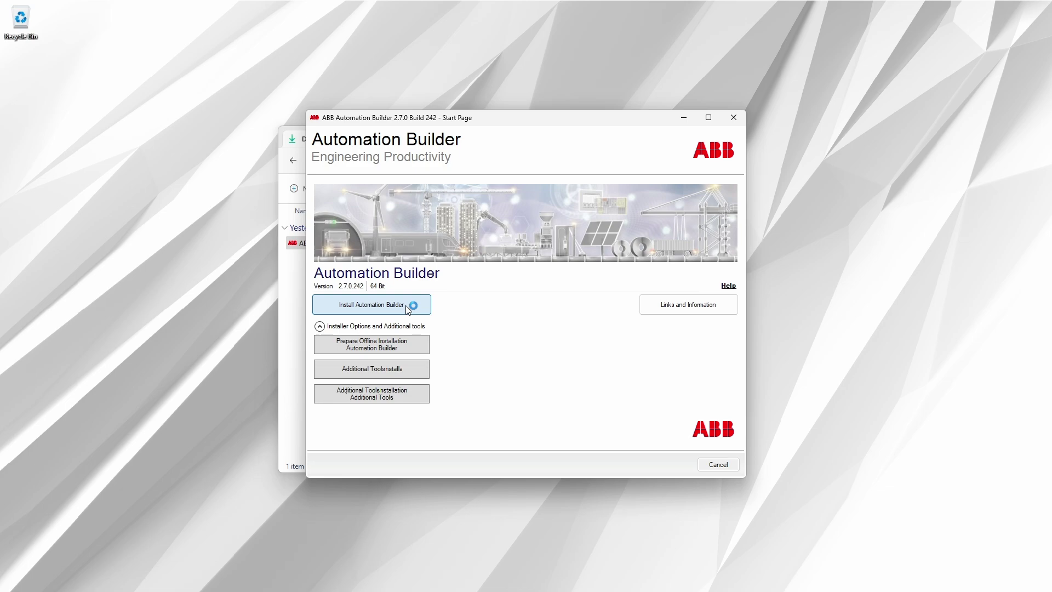
pyautogui.scroll(-3, 638, 298)
pyautogui.scroll(-3, 637, 298)
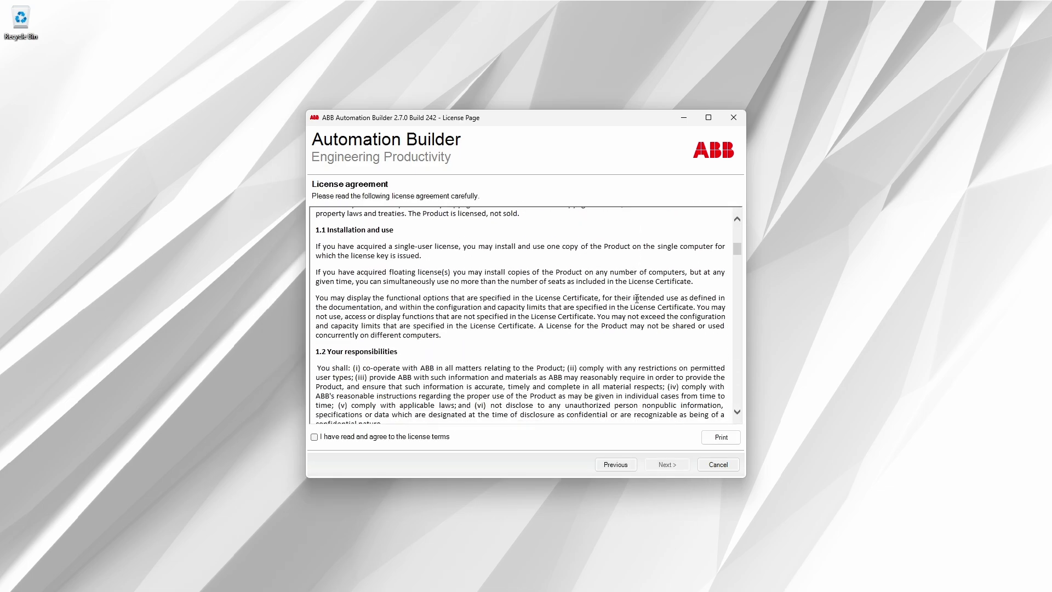
pyautogui.scroll(-3, 637, 298)
pyautogui.scroll(-3, 638, 300)
pyautogui.scroll(-3, 640, 301)
pyautogui.scroll(-3, 643, 305)
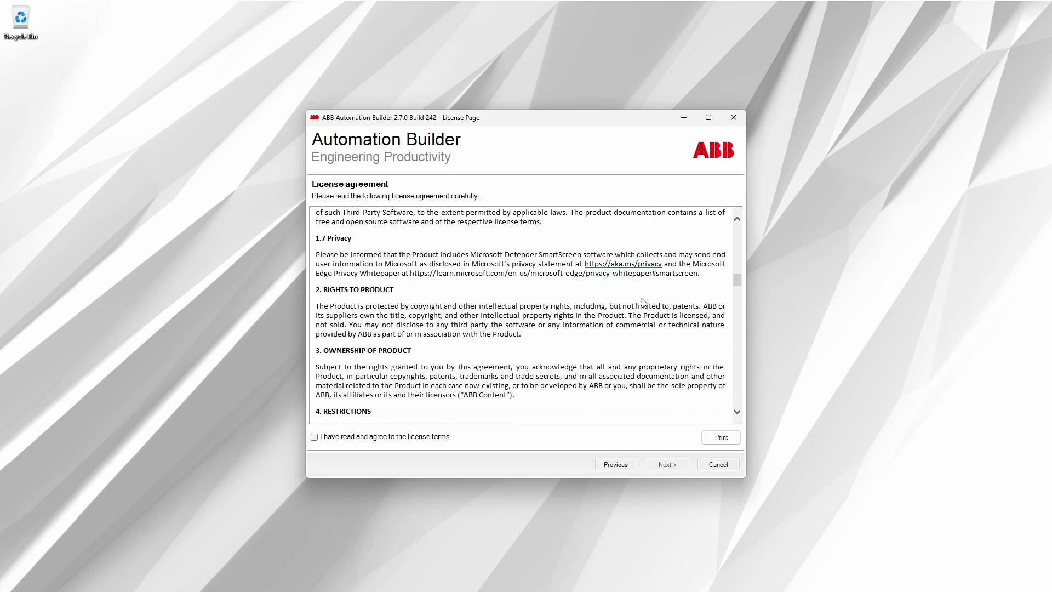
pyautogui.moveTo(737, 281); pyautogui.dragTo(734, 417)
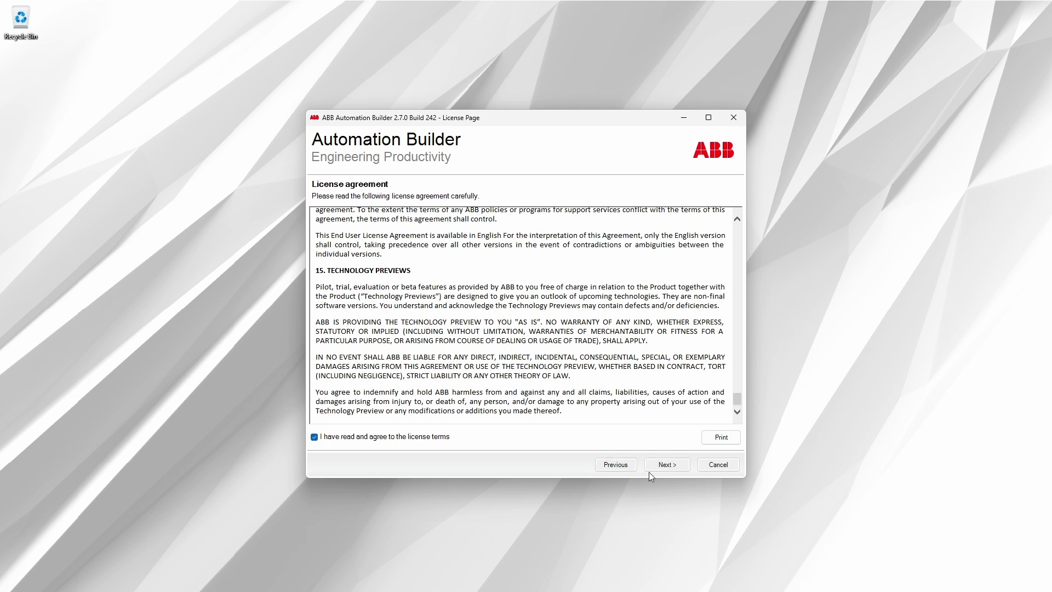
# Agree to the Automation Builder license terms and continue to package selection.
pyautogui.click(663, 468)
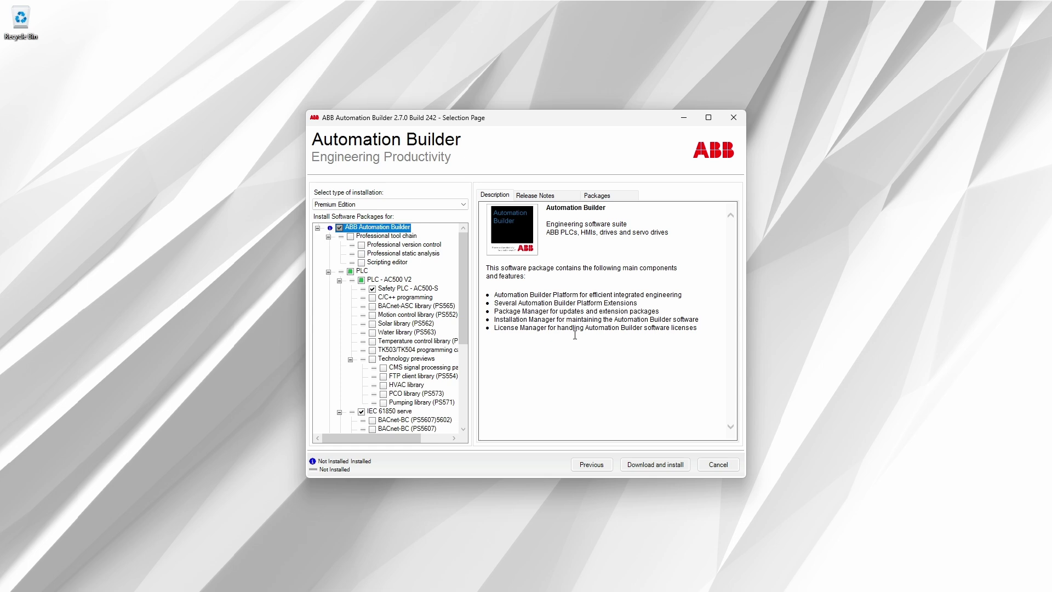
# Expand the Select type of installation dropdown to show Premium, Basic and Standard.
pyautogui.click(457, 205)
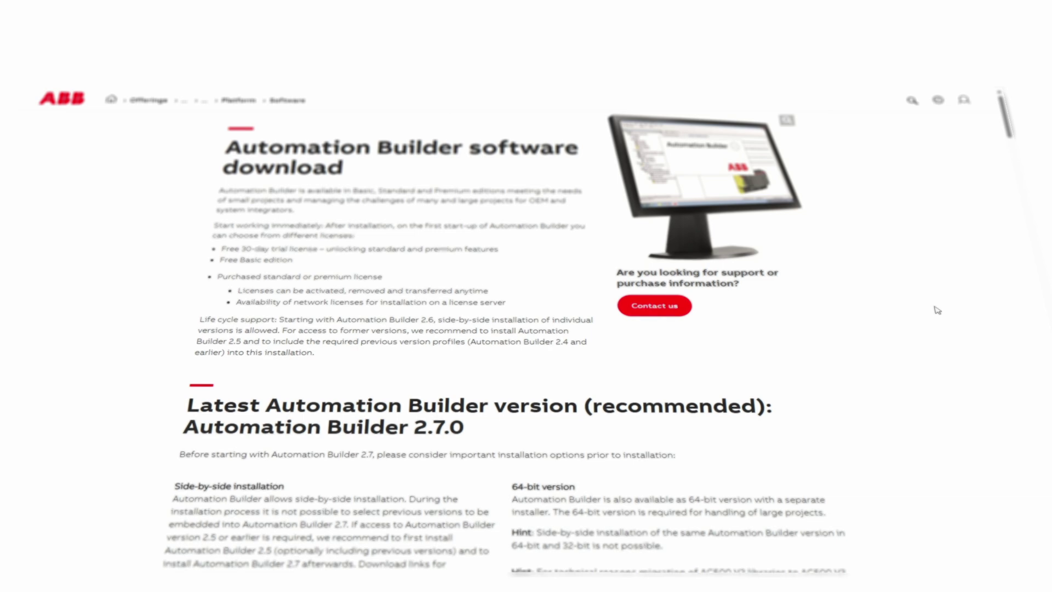
pyautogui.scroll(-1, 938, 310)
pyautogui.scroll(-3, 937, 309)
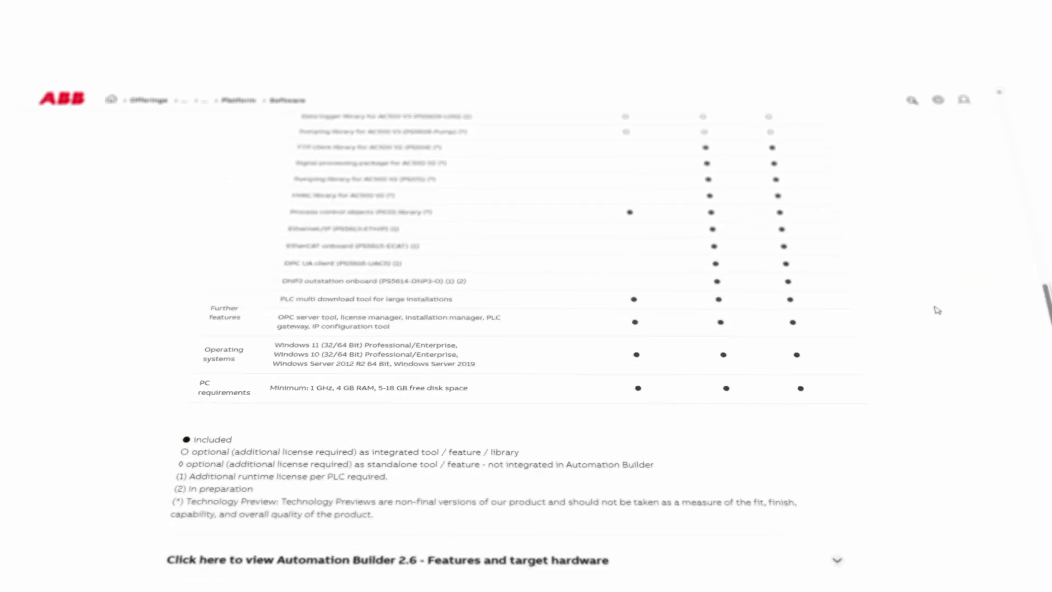
pyautogui.scroll(-2, 937, 310)
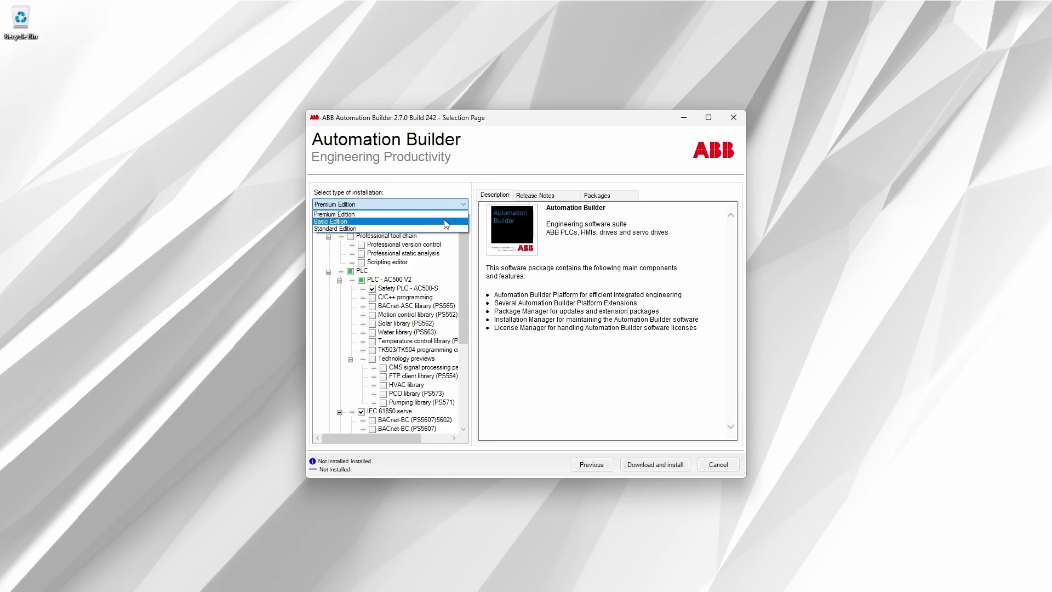
# Choose Basic Edition as the installation type, selecting PLC, CP600 and drive packages.
pyautogui.click(446, 224)
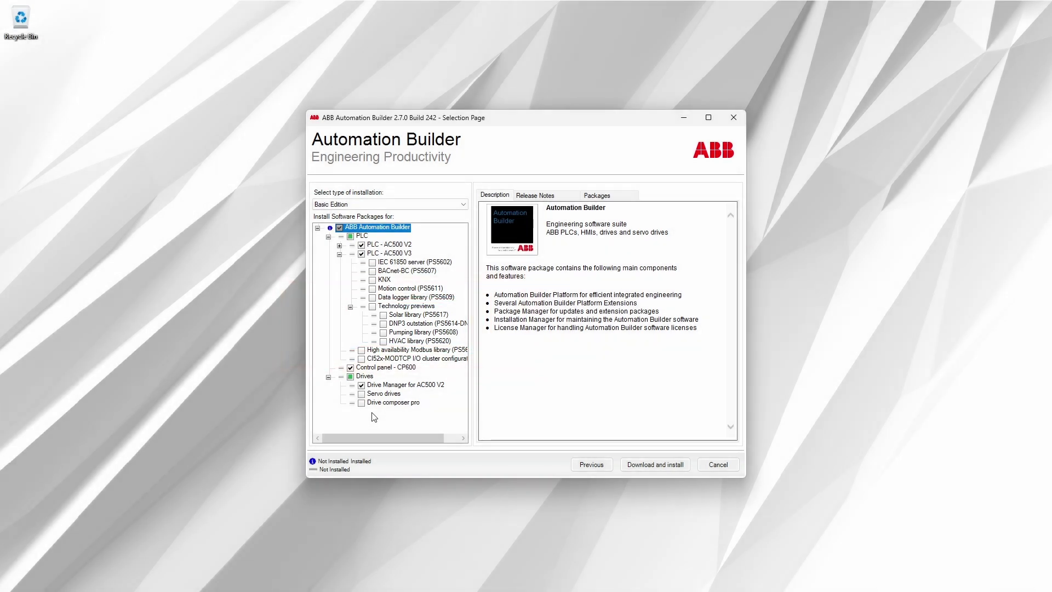
# Download and install the selected Basic Edition packages.
pyautogui.click(673, 467)
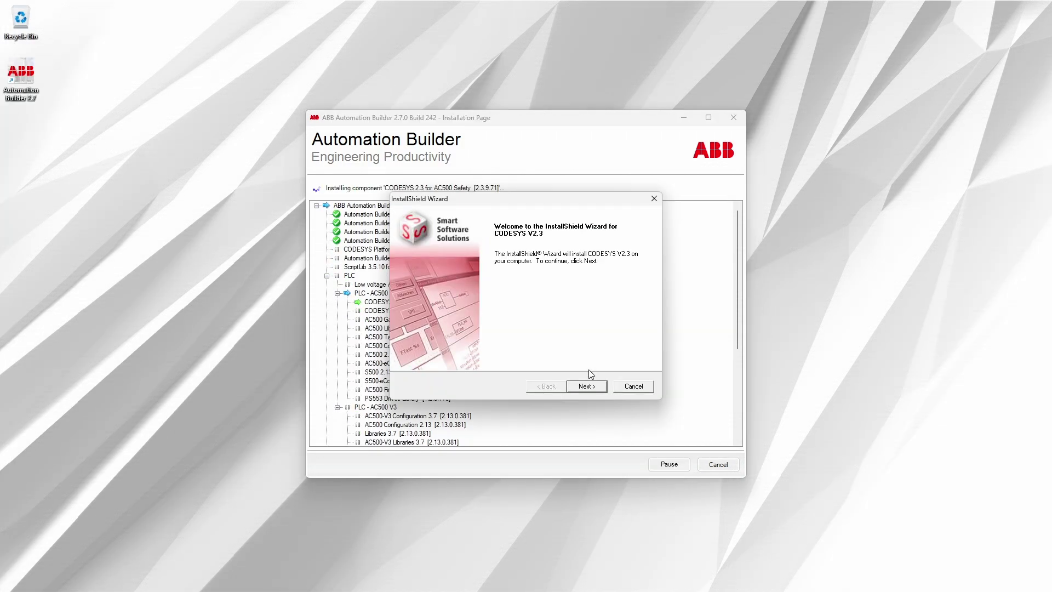
# Install CODESYS V2.3 with the default destination, components and program folder.
pyautogui.click(589, 387)
pyautogui.click(590, 387)
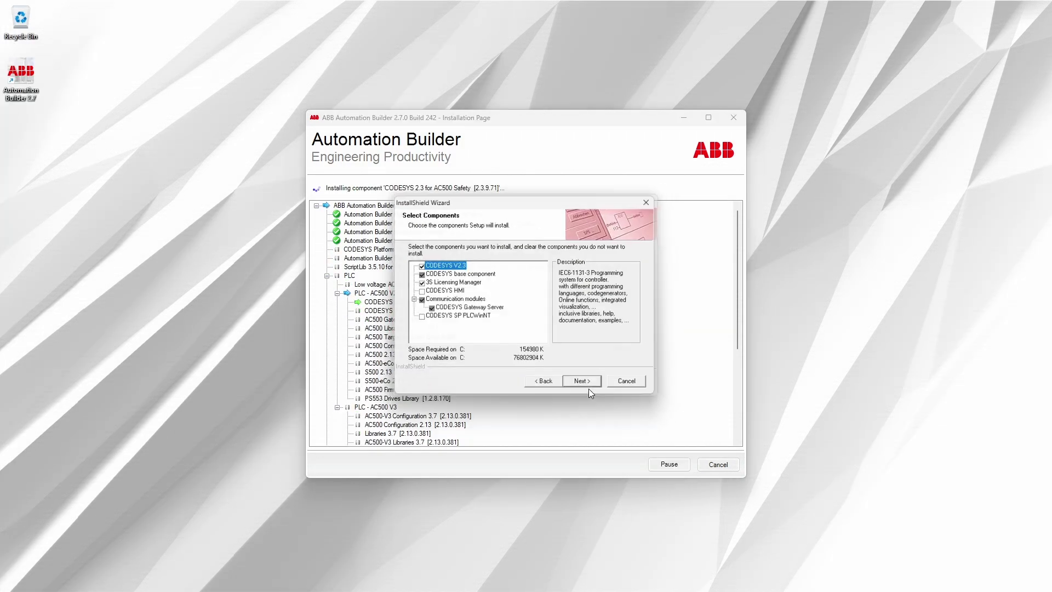
pyautogui.click(588, 388)
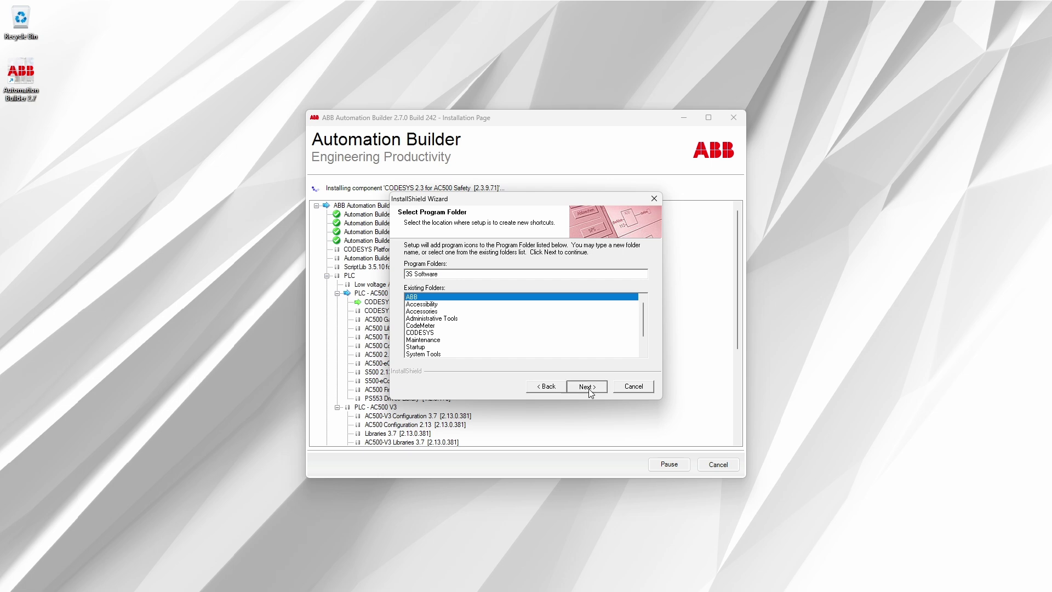
pyautogui.click(589, 387)
pyautogui.click(588, 388)
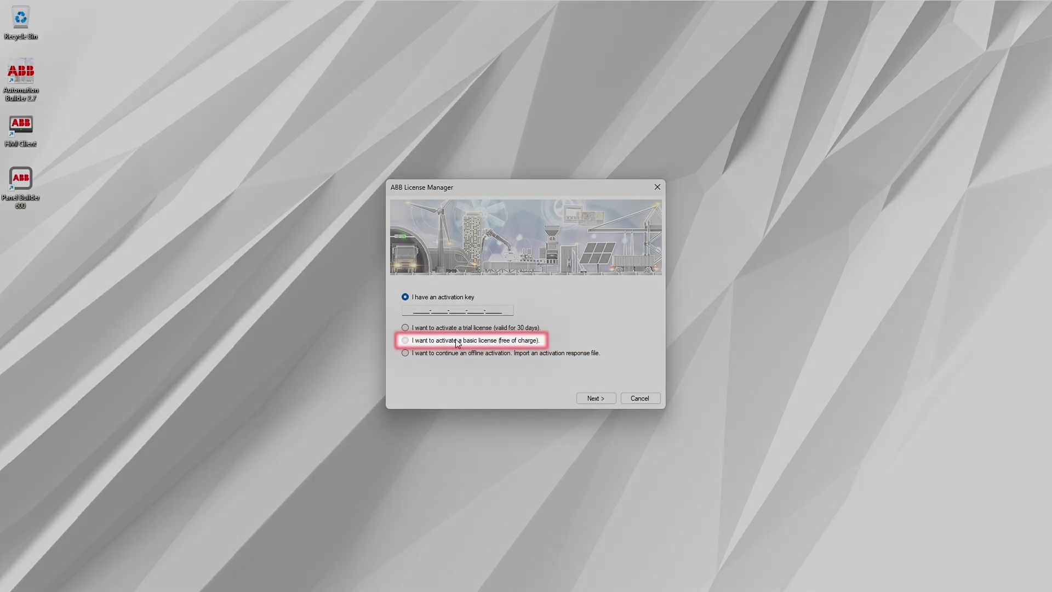
# Activate a free PC-locked basic license online, then close ABB License Manager.
pyautogui.click(458, 340)
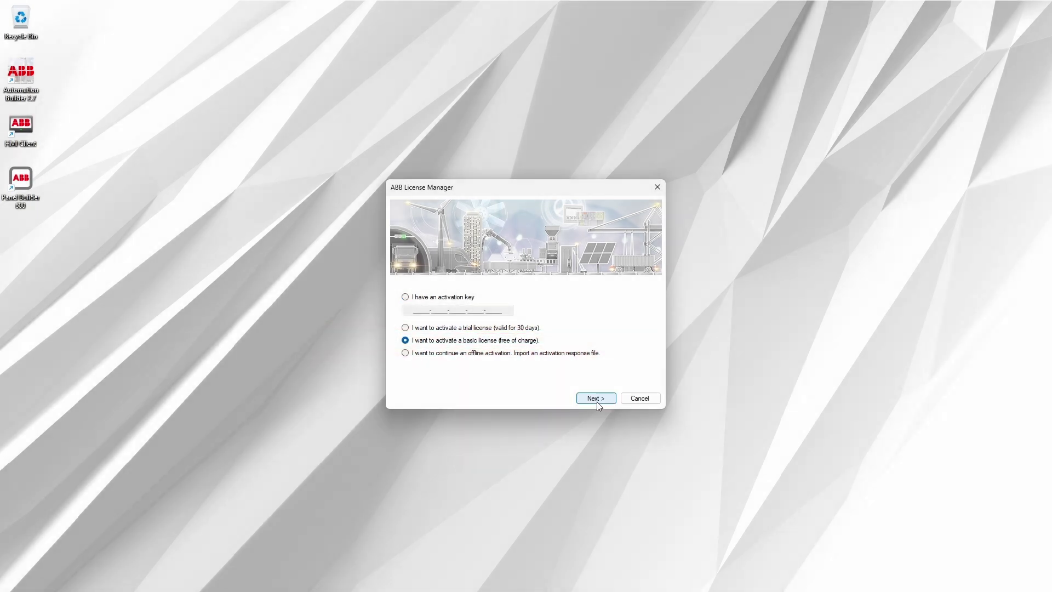
pyautogui.click(597, 401)
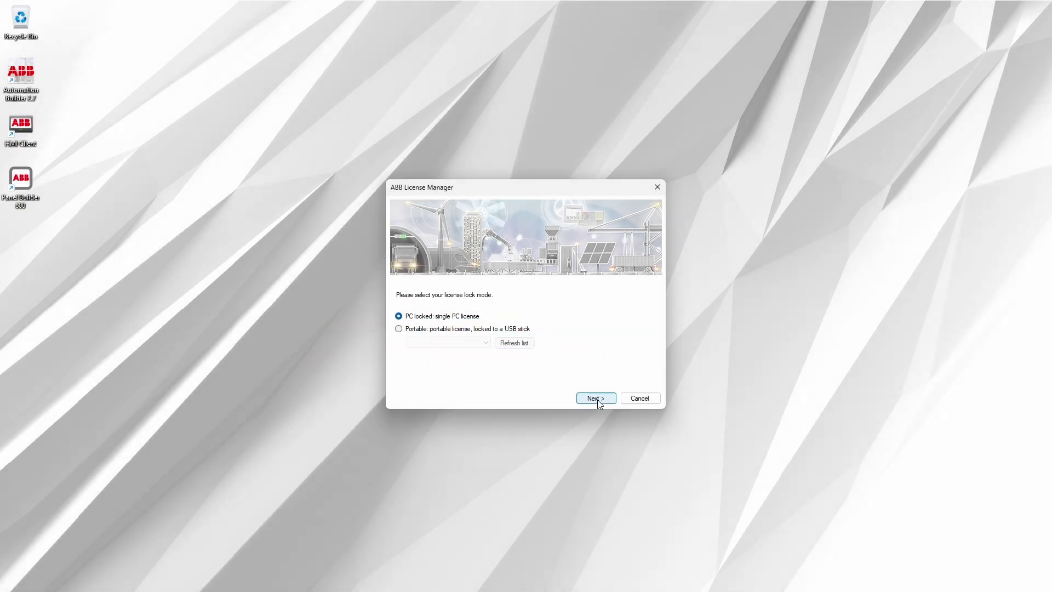
pyautogui.click(399, 330)
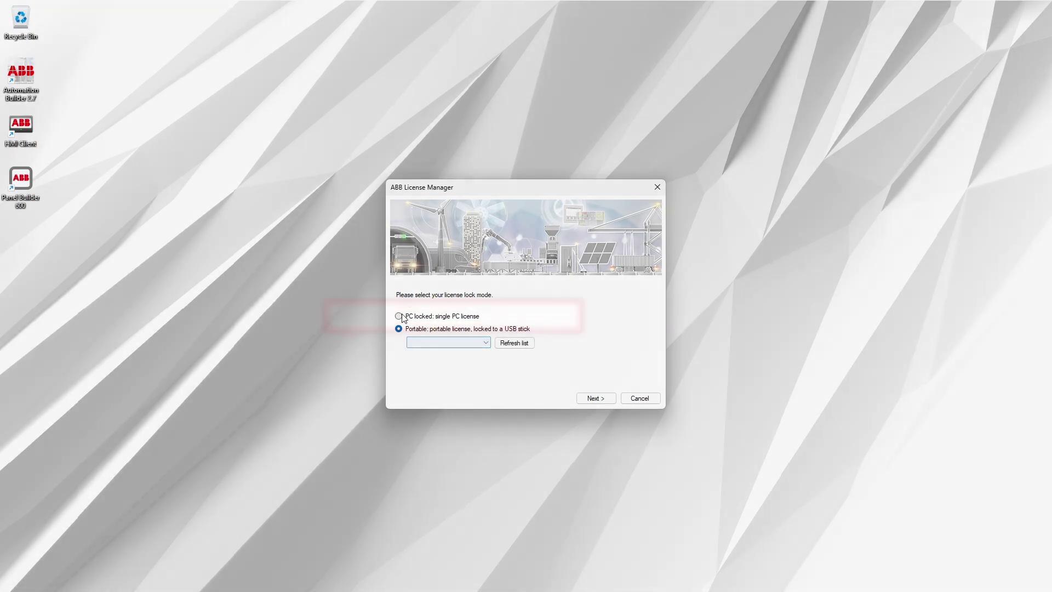
pyautogui.click(400, 317)
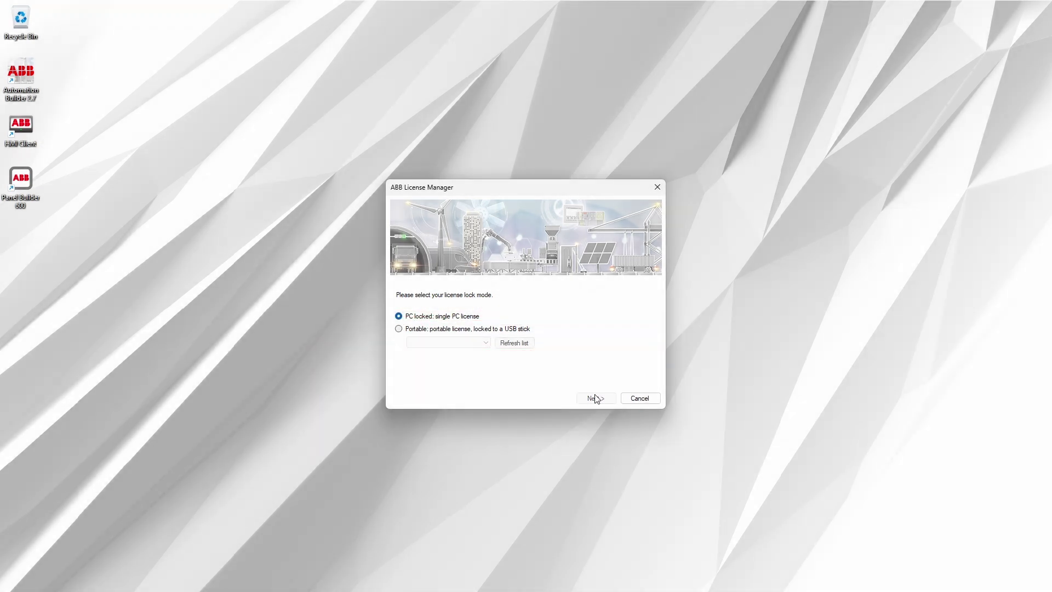
pyautogui.click(595, 399)
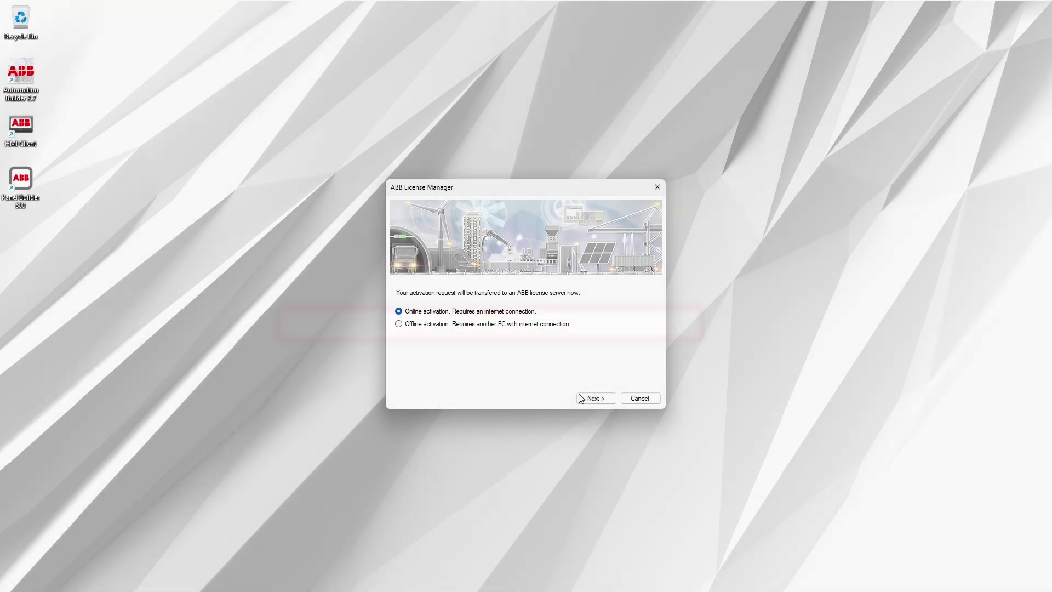
pyautogui.click(595, 398)
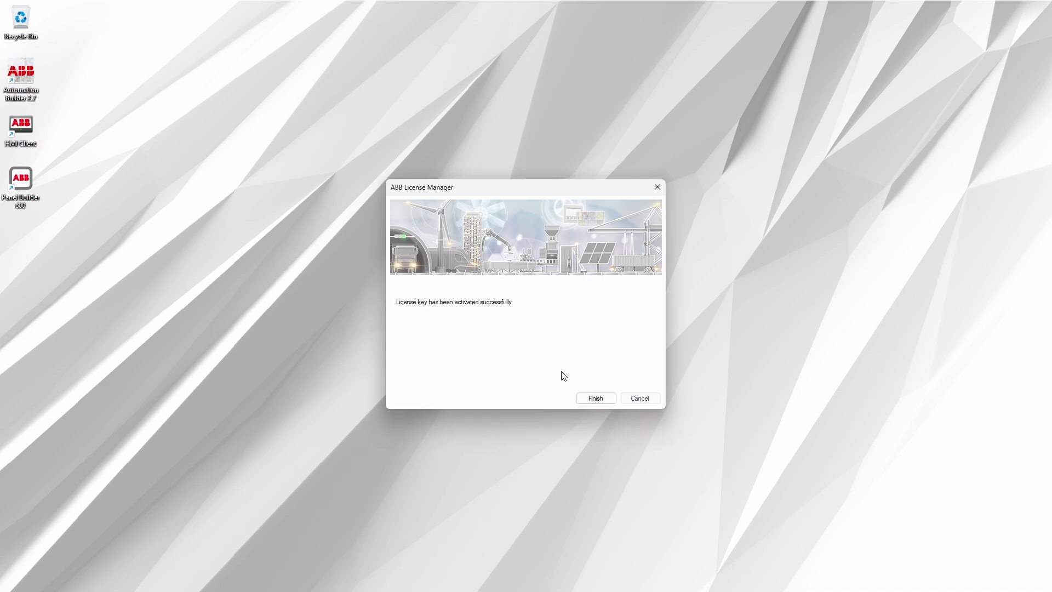
pyautogui.click(582, 397)
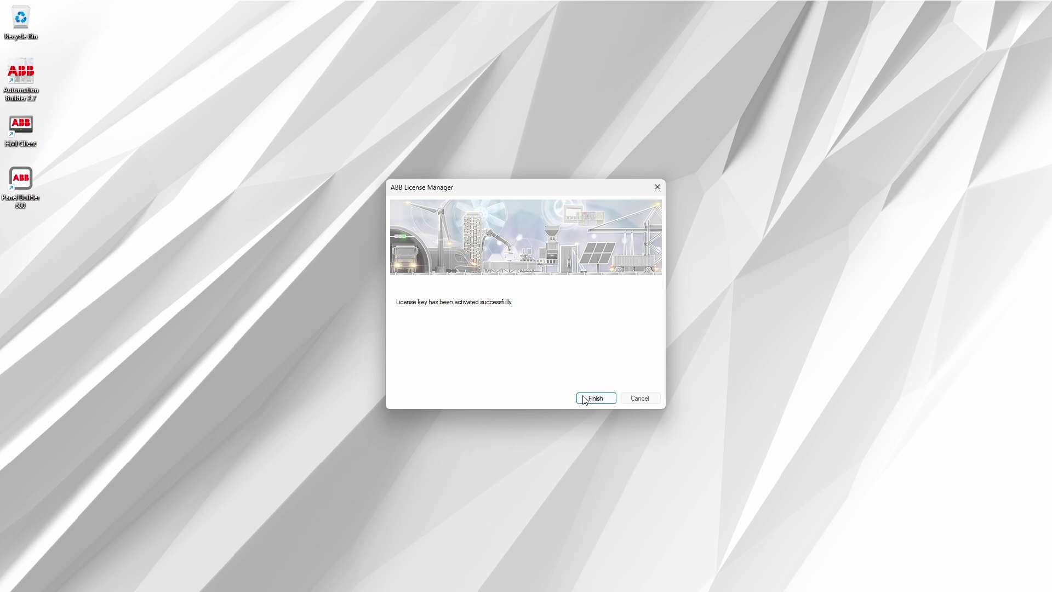